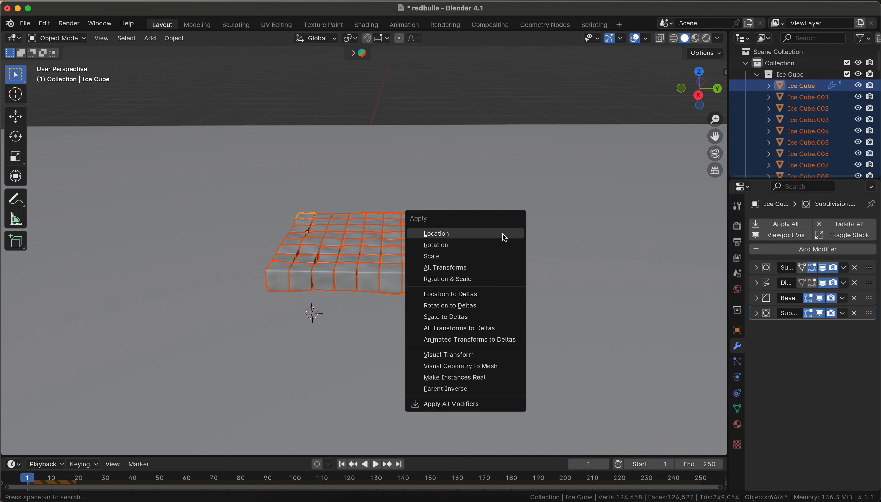
# Apply all transforms to the selected ice cubes and set each cube's origin to its own geometry
pyautogui.click(507, 268)
pyautogui.rightClick(419, 260)
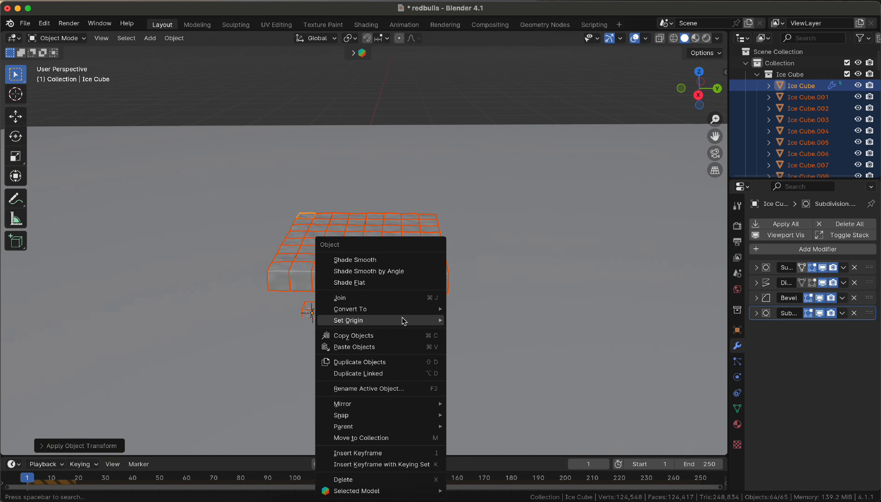
pyautogui.moveTo(403, 321)
pyautogui.click(493, 332)
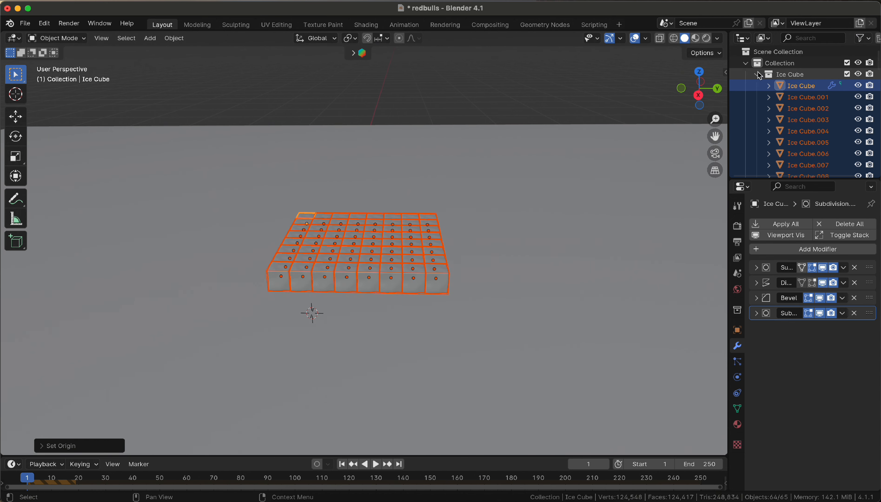
# Play the rigid body simulation to check how the ice cubes fall, then return to the first frame
pyautogui.press('space')
pyautogui.moveTo(531, 218); pyautogui.dragTo(500, 273, button='middle')
pyautogui.press('space')
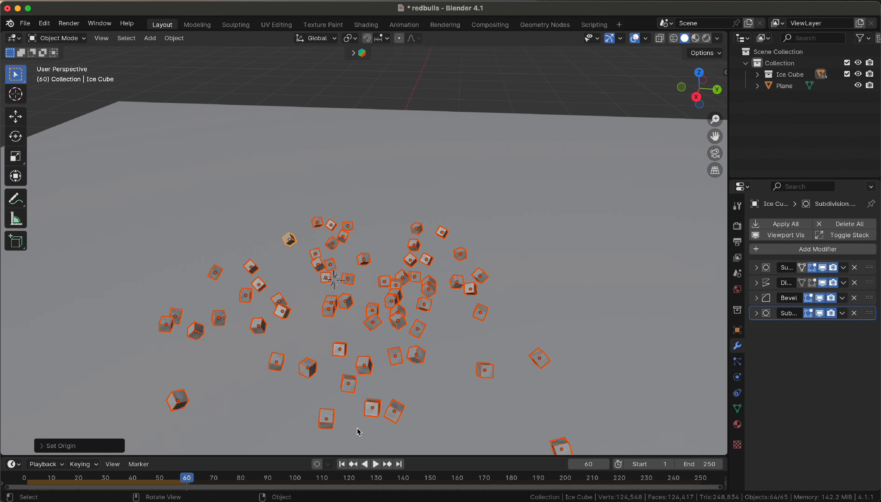
pyautogui.click(341, 467)
# Rotate the ice cube layer about -28 degrees in the right orthographic view so it tilts
pyautogui.click(699, 73)
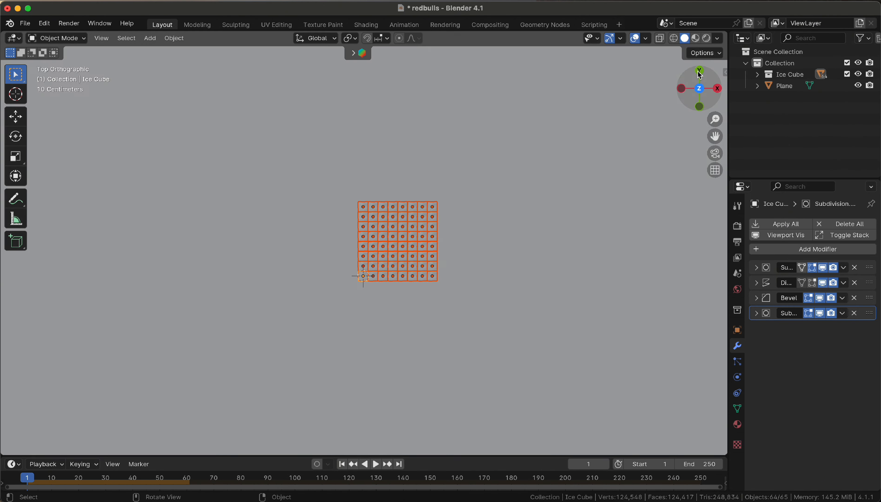
pyautogui.click(716, 88)
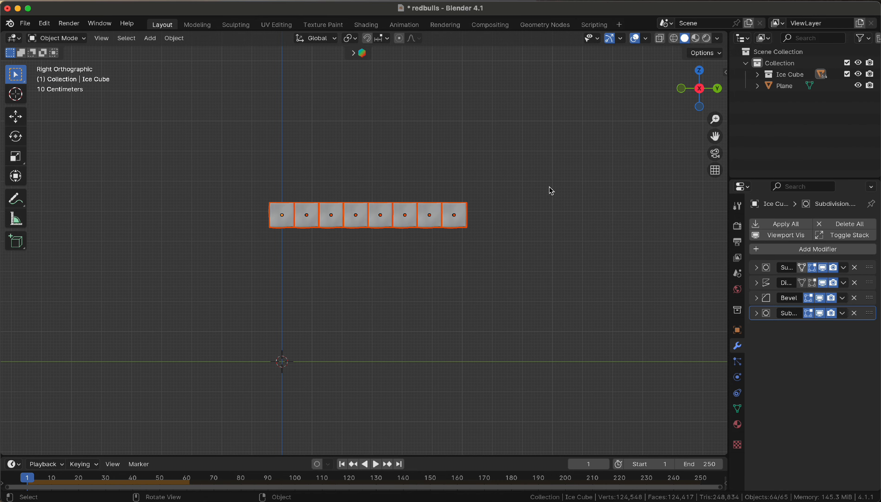
pyautogui.press('r')
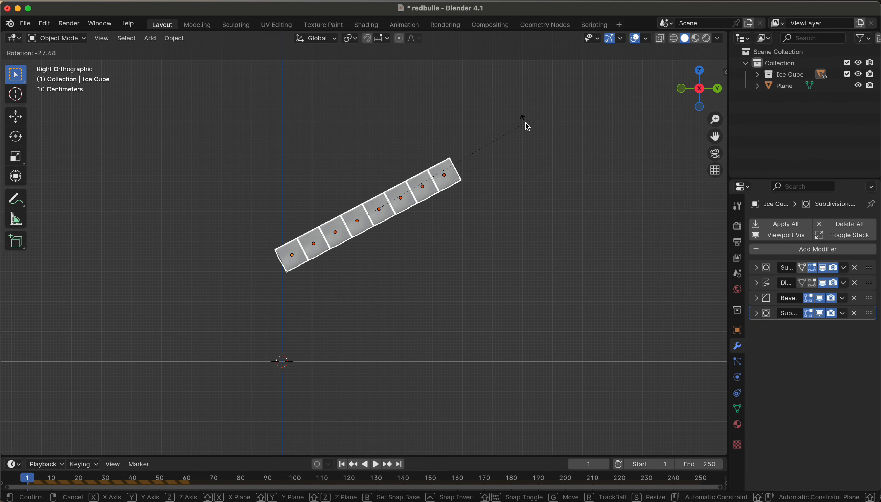
pyautogui.click(527, 127)
pyautogui.scroll(-4, 527, 132)
pyautogui.click(528, 137)
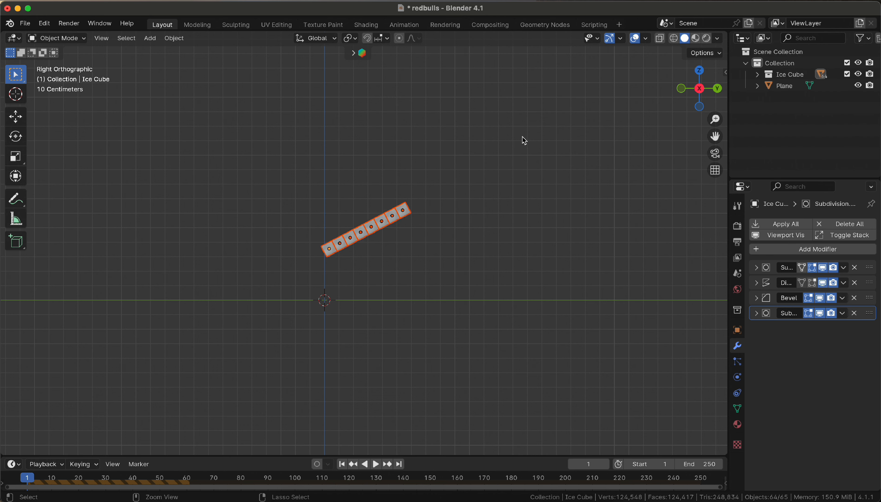
# Duplicate the tilted ice cube layer above the original and rotate the copy about 20 degrees
pyautogui.hotkey('shift', 'd')
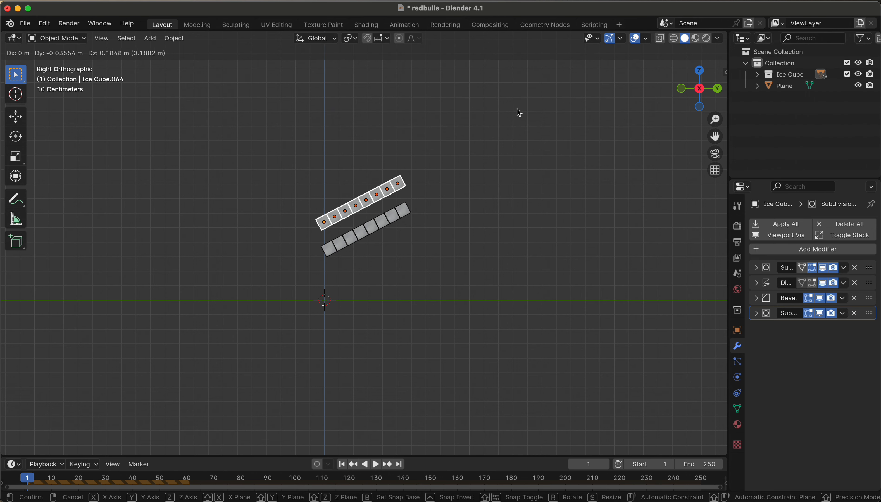
pyautogui.click(520, 103)
pyautogui.press('r')
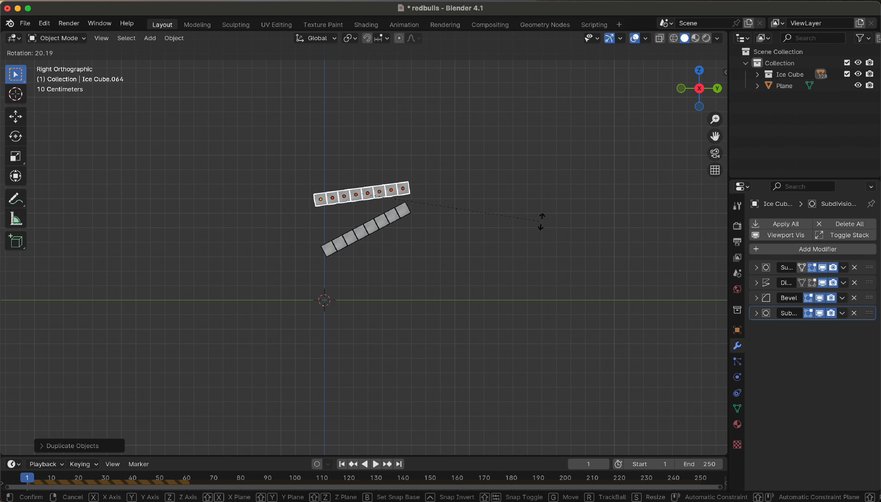
pyautogui.click(540, 220)
pyautogui.click(534, 210)
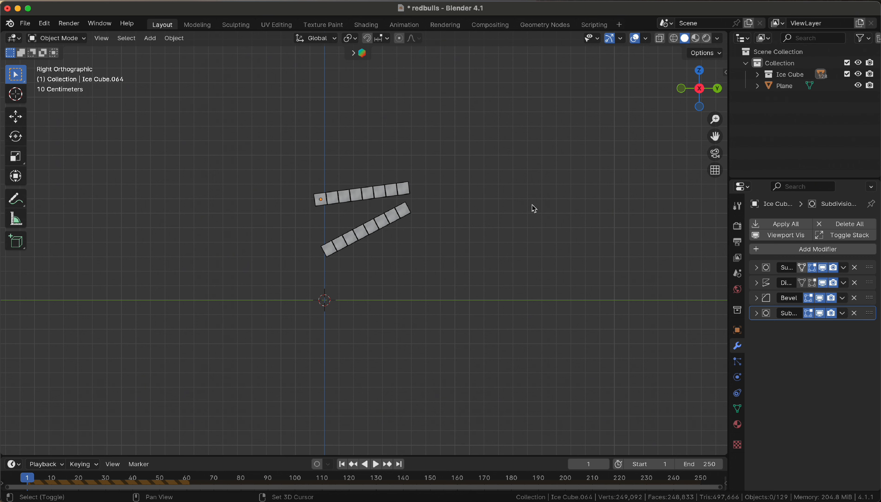
# Add a mesh cube, scale it to about 0.44, and move it in side view to enclose both ice cube layers
pyautogui.hotkey('shift', 'a')
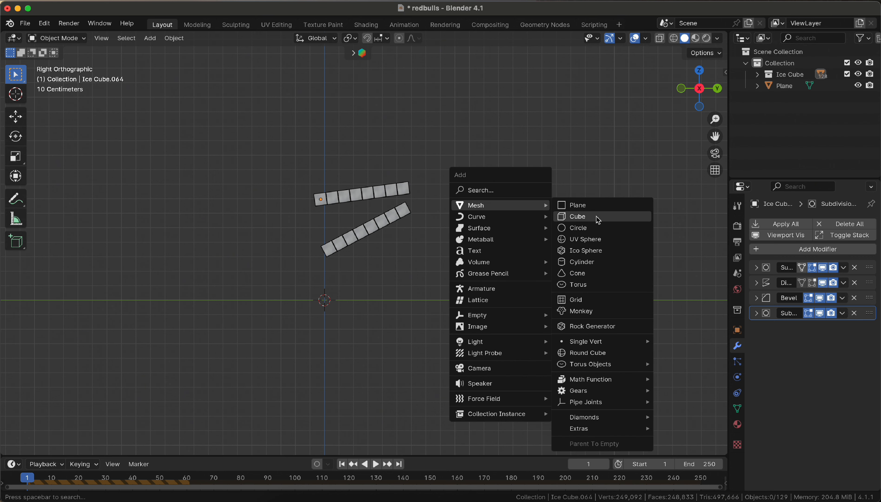
pyautogui.click(598, 220)
pyautogui.press('s')
pyautogui.click(412, 299)
pyautogui.press('g')
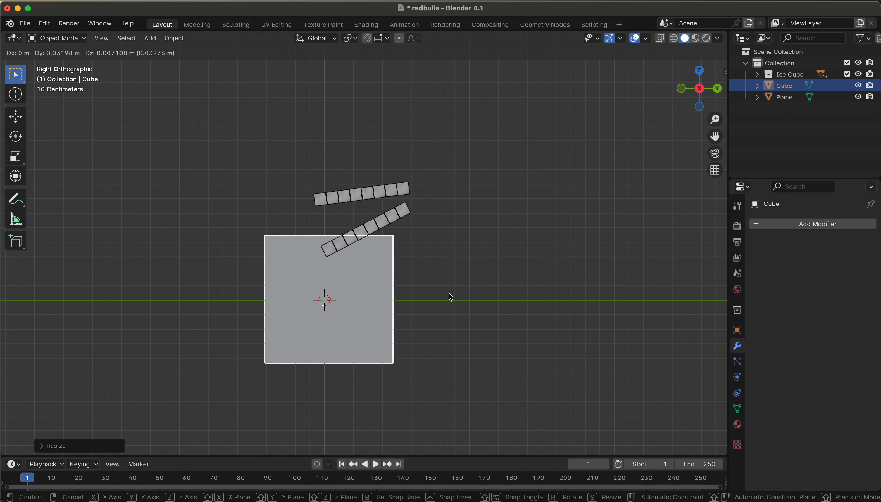
pyautogui.click(457, 216)
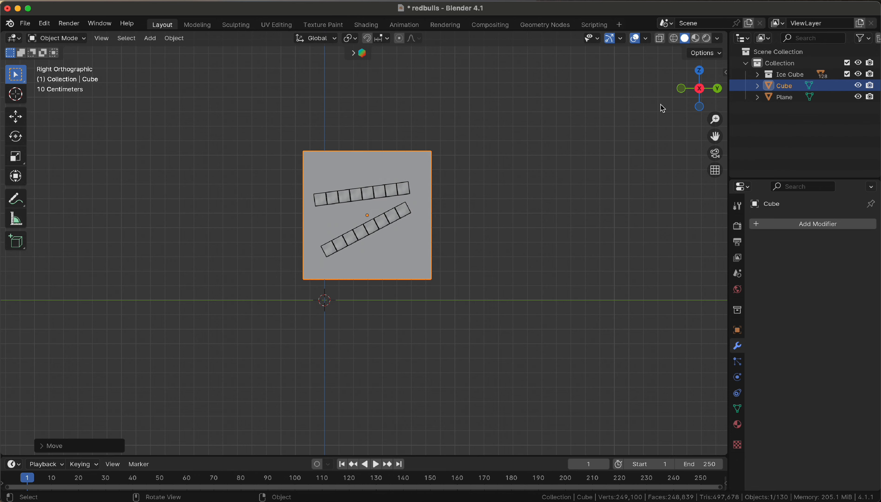
# Center the enclosing cube around the ice cube layers in the top view, using wireframe shading to align it
pyautogui.click(700, 72)
pyautogui.press('g')
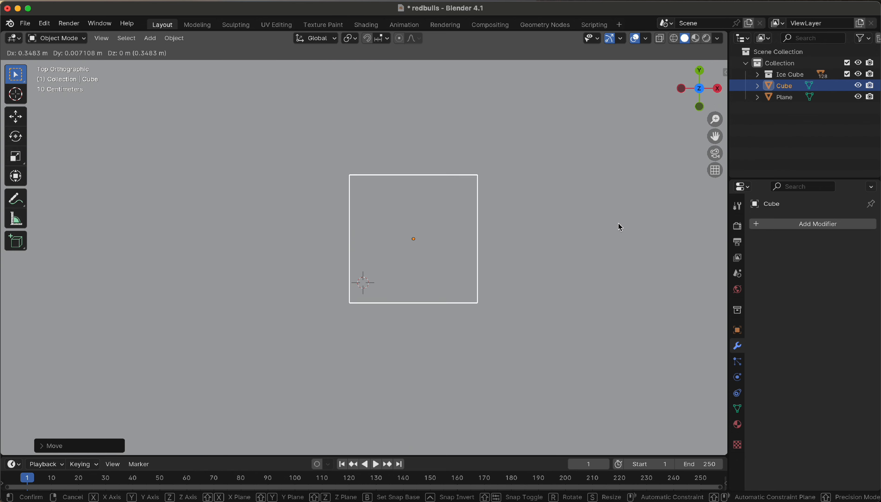
pyautogui.click(619, 226)
pyautogui.moveTo(619, 226); pyautogui.dragTo(532, 196, button='middle')
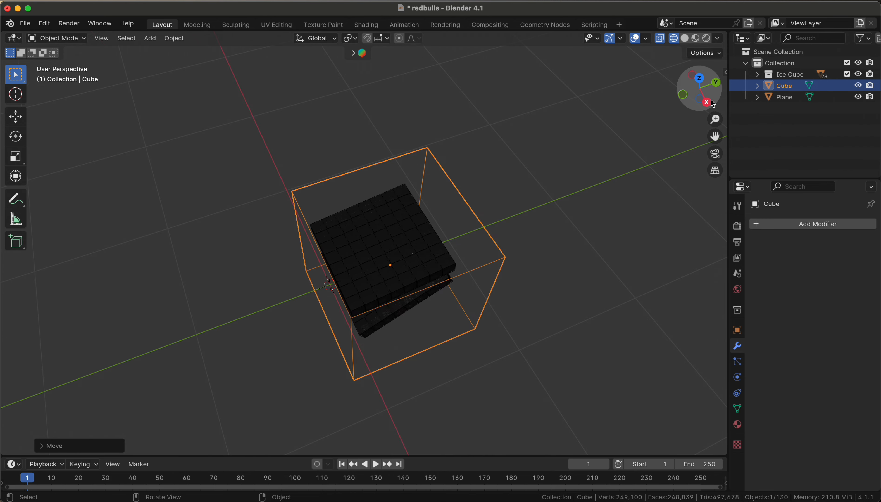
pyautogui.click(711, 104)
pyautogui.click(699, 74)
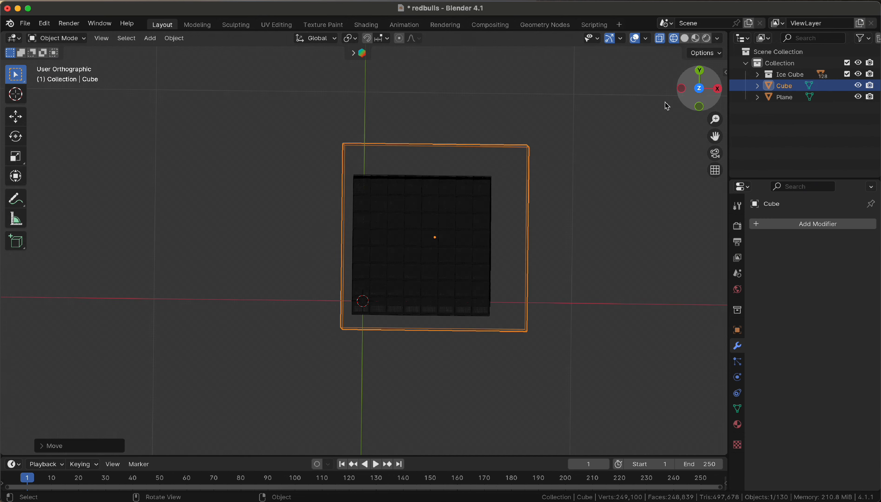
pyautogui.press('g')
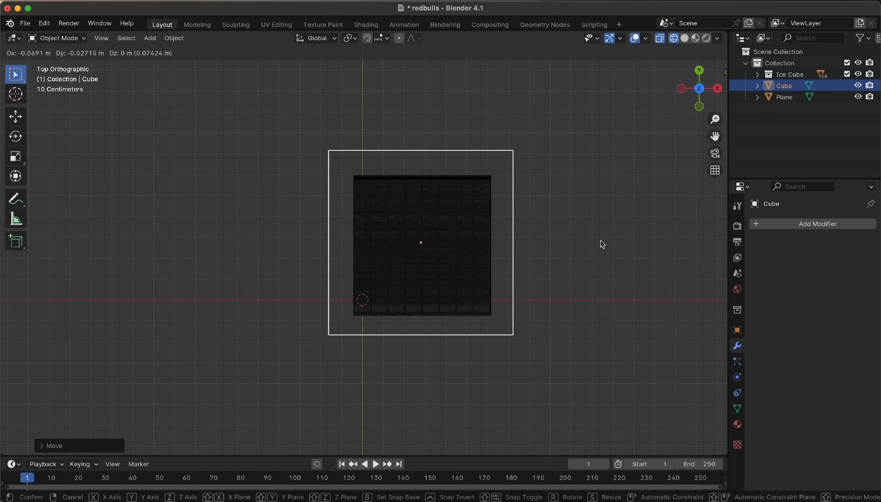
pyautogui.click(602, 244)
# Stretch the enclosing cube along Z to a scale of about 0.80 in the right view
pyautogui.scroll(-5, 650, 204)
pyautogui.moveTo(648, 204); pyautogui.dragTo(610, 179, button='middle')
pyautogui.scroll(4, 529, 179)
pyautogui.scroll(-3, 554, 178)
pyautogui.moveTo(554, 178); pyautogui.dragTo(579, 226, button='middle')
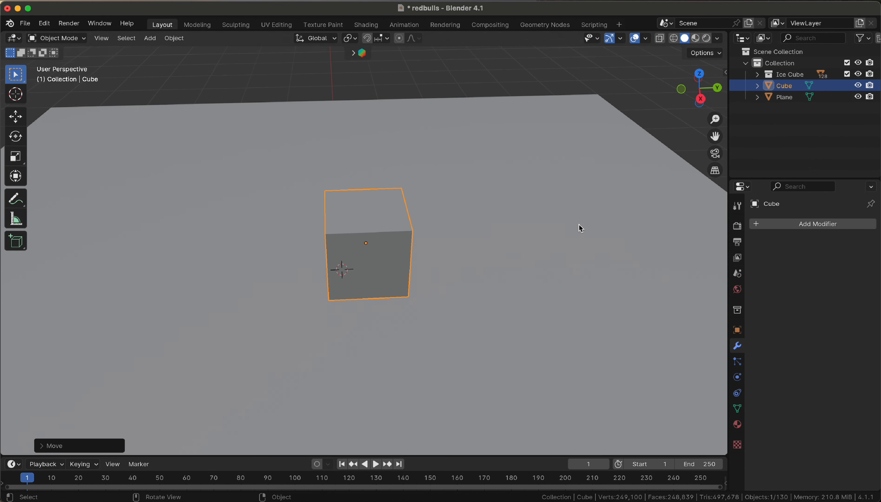
pyautogui.scroll(2, 579, 227)
pyautogui.click(701, 101)
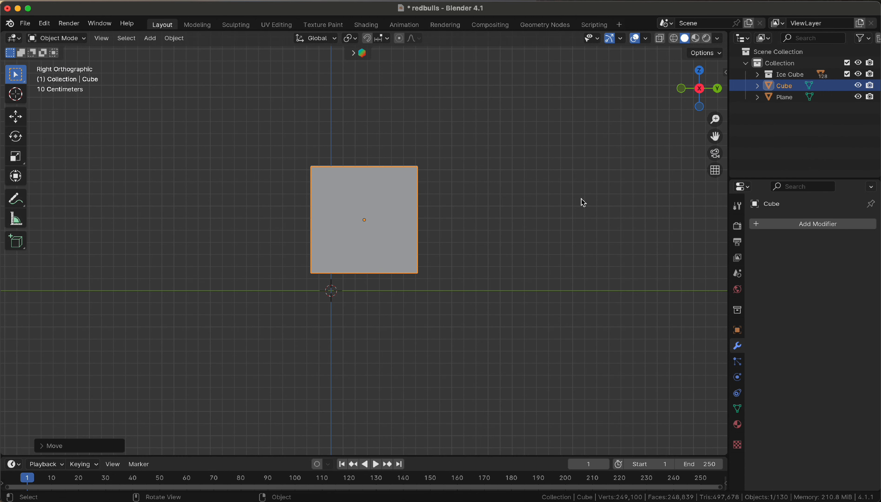
pyautogui.press('s')
pyautogui.press('z')
pyautogui.click(77, 213)
# Disable the enclosing cube's visibility in renders
pyautogui.moveTo(489, 282); pyautogui.dragTo(654, 327, button='middle')
pyautogui.click(737, 329)
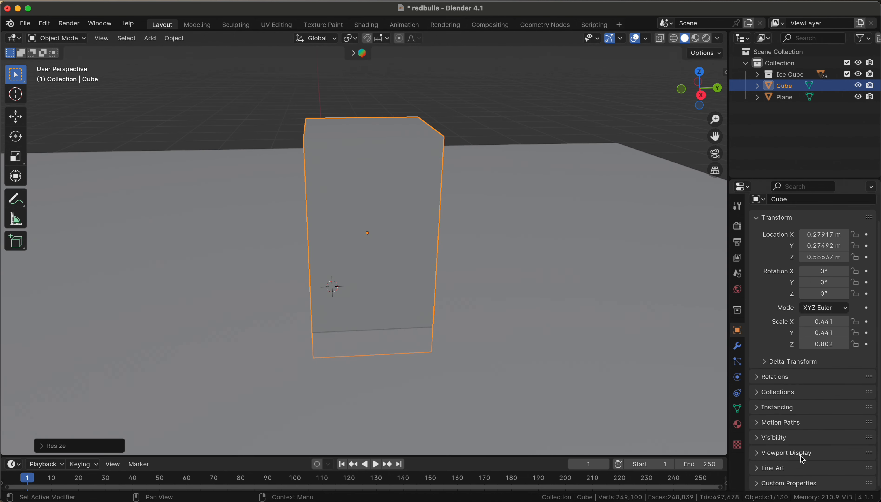
pyautogui.click(776, 438)
pyautogui.scroll(-4, 774, 440)
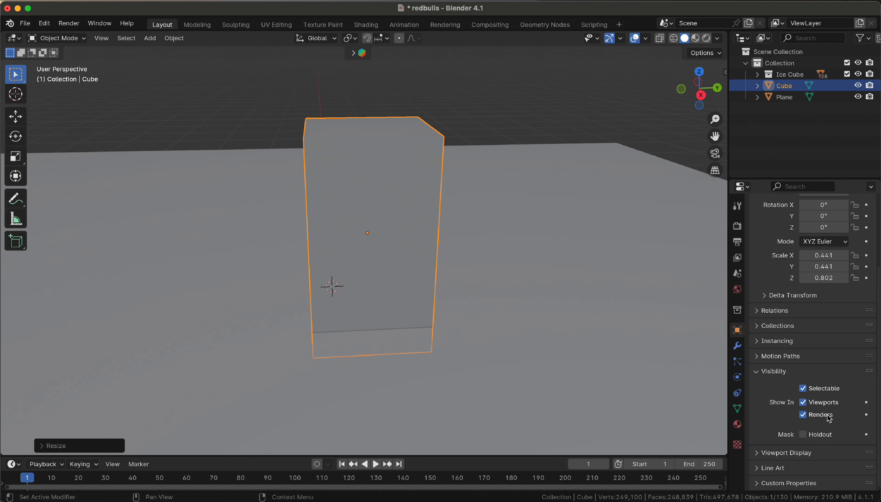
pyautogui.click(780, 372)
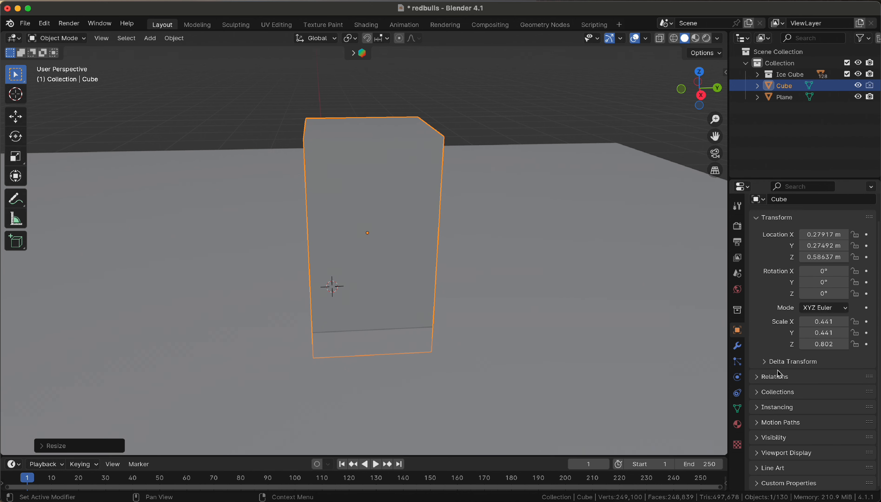
pyautogui.scroll(-7, 777, 454)
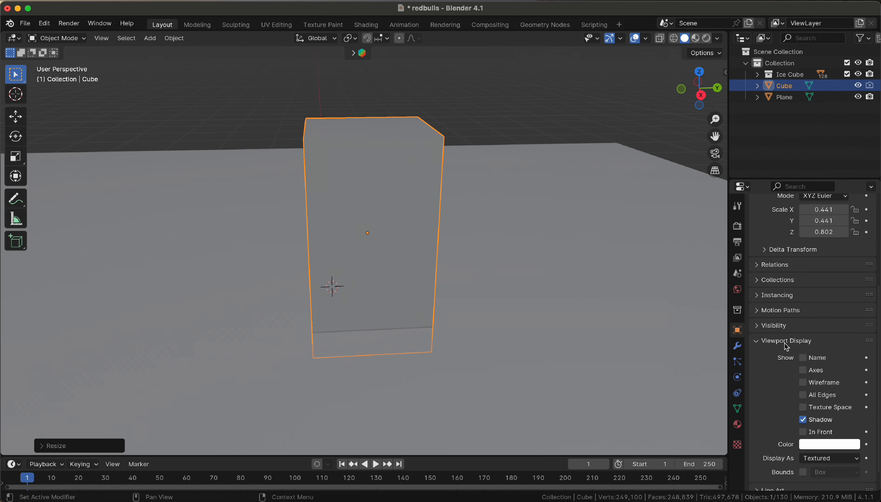
pyautogui.click(779, 327)
pyautogui.click(803, 357)
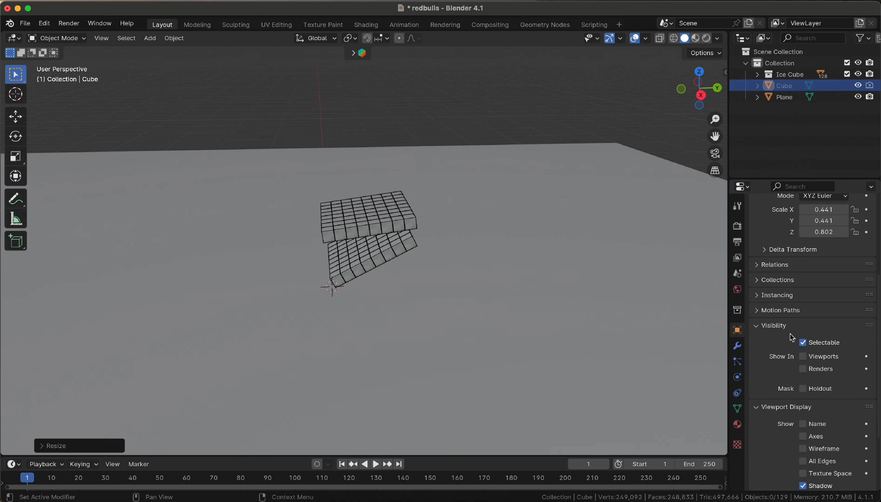
pyautogui.click(803, 356)
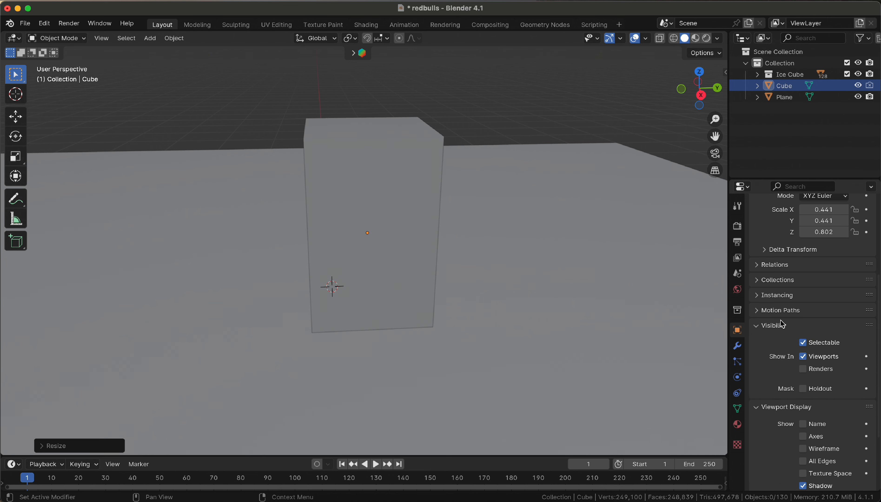
# Set the enclosing cube's viewport display to Wire
pyautogui.scroll(-5, 815, 456)
pyautogui.click(829, 437)
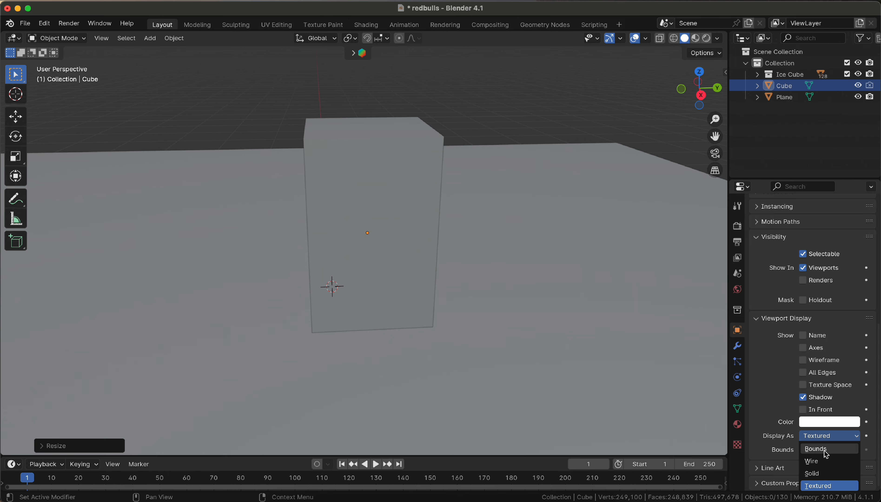
pyautogui.click(826, 462)
pyautogui.moveTo(627, 319)
pyautogui.mouseDown(button='middle')
pyautogui.moveTo(592, 334)
pyautogui.moveTo(713, 307)
pyautogui.mouseUp(button='middle')
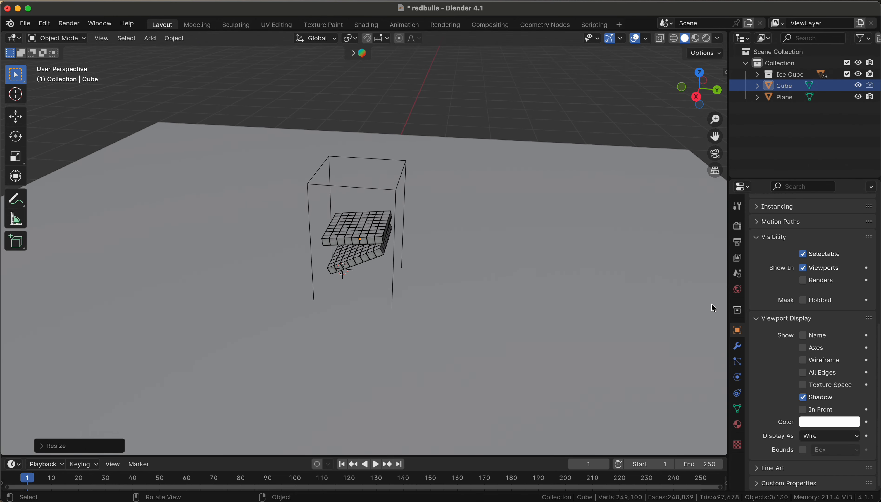
# Give the enclosing cube a Rigid Body of type Passive with its collision shape set to Mesh
pyautogui.click(737, 377)
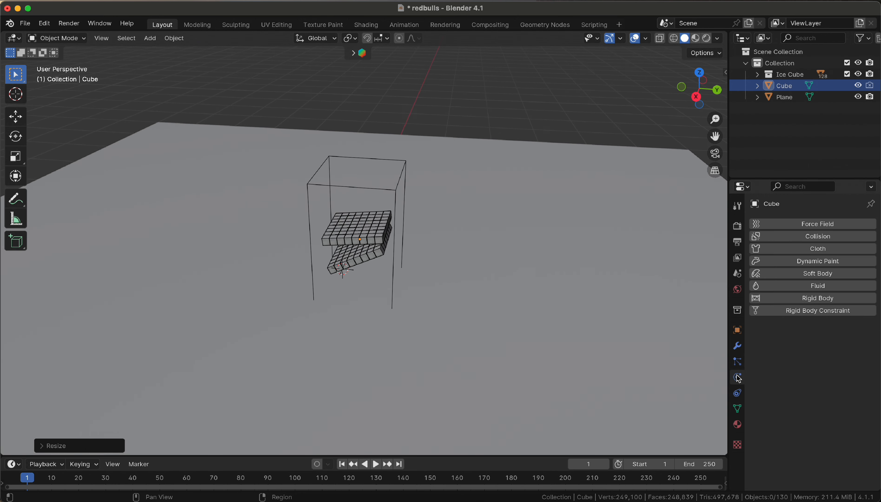
pyautogui.click(818, 289)
pyautogui.click(818, 286)
pyautogui.click(818, 298)
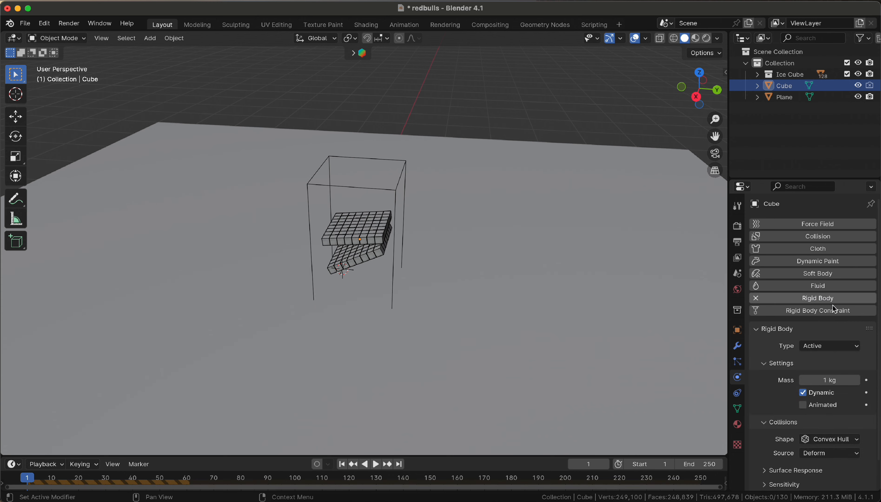
pyautogui.click(841, 346)
pyautogui.click(838, 370)
pyautogui.click(834, 414)
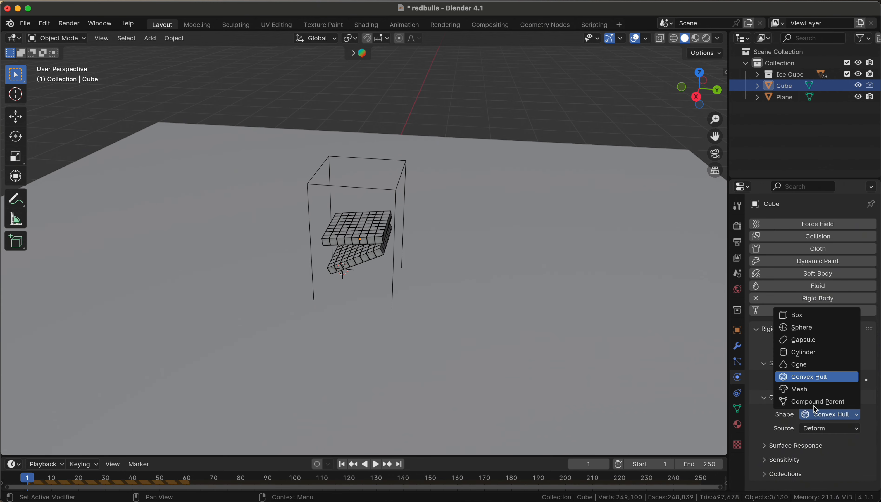
pyautogui.click(810, 395)
# Play the simulation to check how the ice cubes fall inside the wire cube, then return to the first frame
pyautogui.click(560, 279)
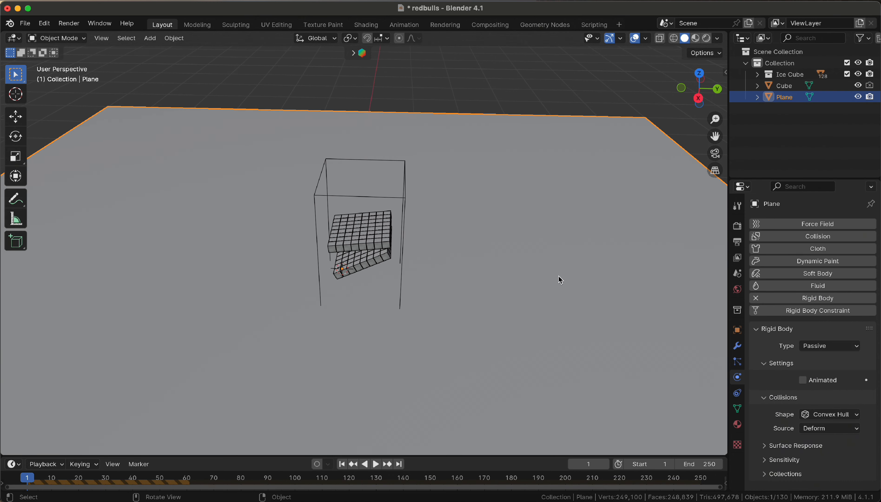
pyautogui.click(539, 107)
pyautogui.press('space')
pyautogui.moveTo(486, 215); pyautogui.dragTo(497, 210, button='middle')
pyautogui.scroll(5, 496, 223)
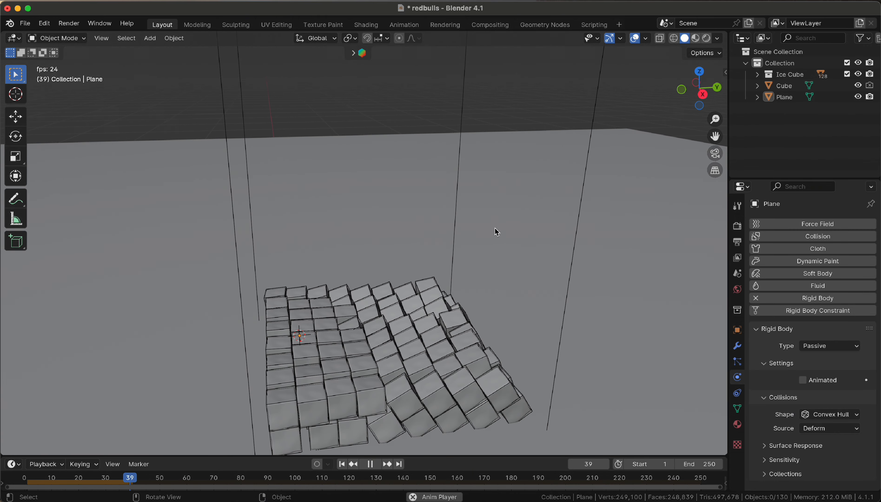
pyautogui.press('space')
pyautogui.click(342, 465)
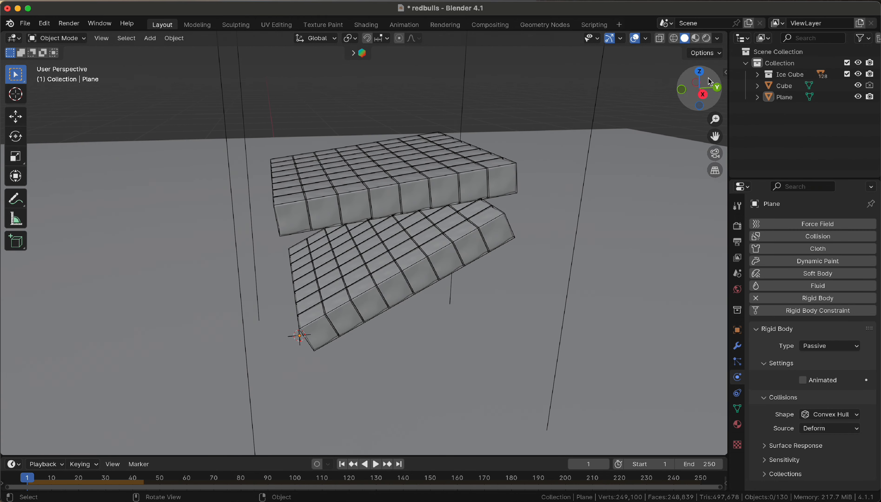
# Scale the wire cube horizontally to about 0.8 with Z locked, then centre it around the ice cube layers in top view
pyautogui.click(699, 71)
pyautogui.click(543, 139)
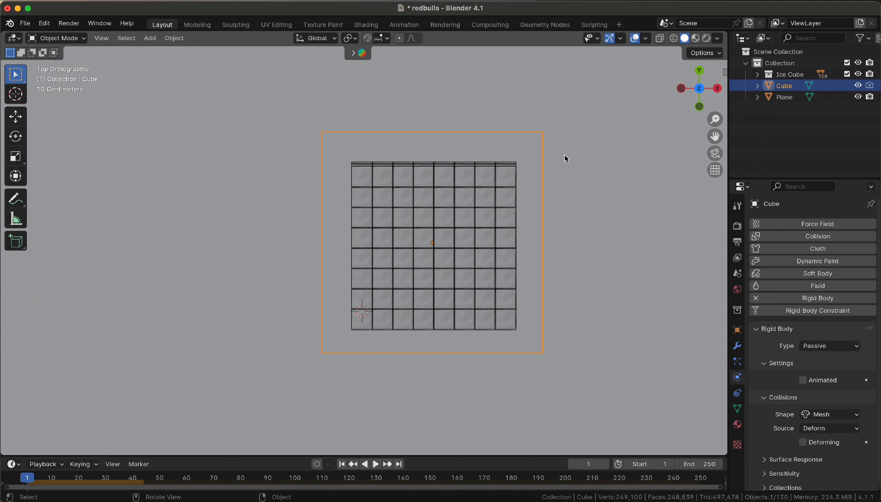
pyautogui.press('s')
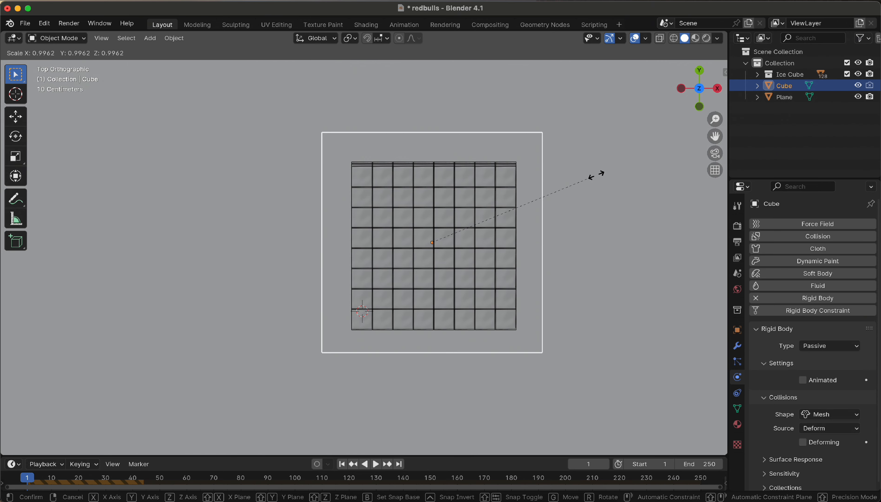
pyautogui.hotkey('shift', 'z')
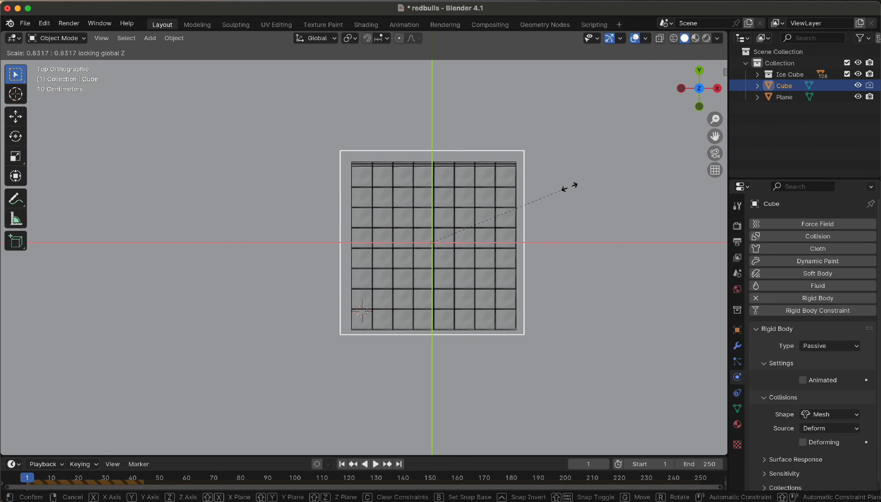
pyautogui.click(566, 188)
pyautogui.press('g')
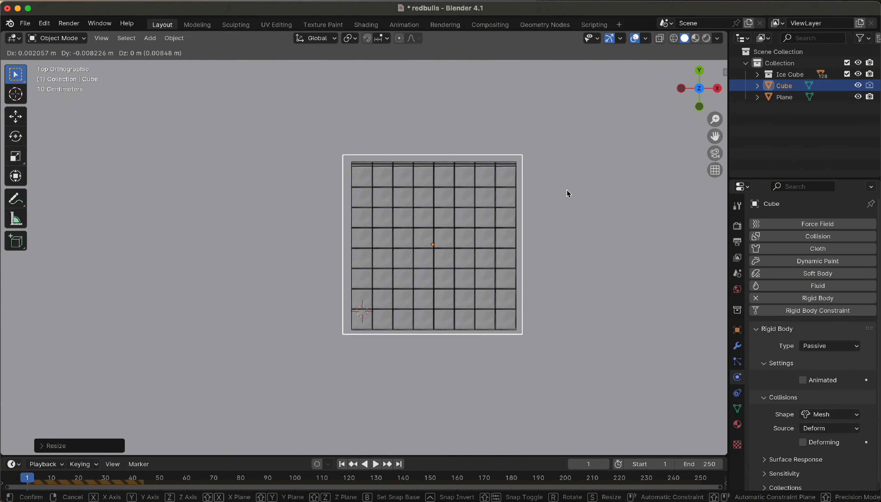
pyautogui.click(568, 193)
# Play the simulation to check how the ice cubes pile up in the narrowed container, then return to the first frame
pyautogui.press('space')
pyautogui.moveTo(634, 216); pyautogui.dragTo(653, 104, button='middle')
pyautogui.press('space')
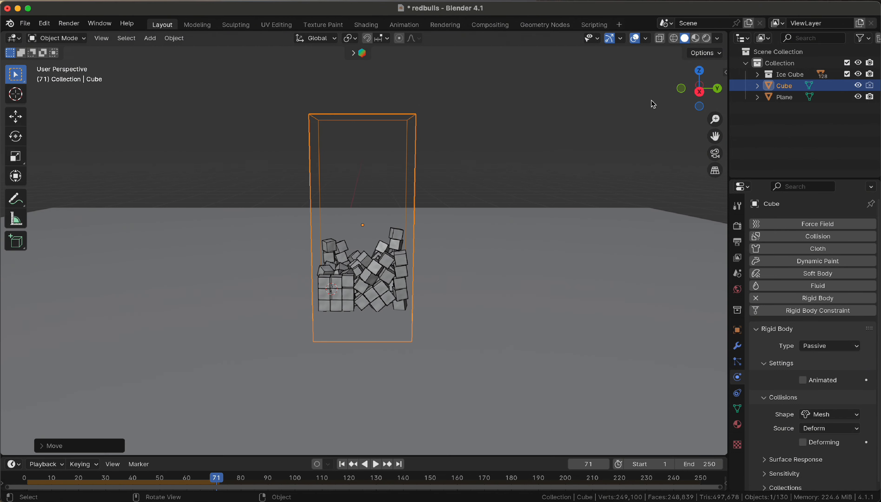
pyautogui.click(699, 92)
pyautogui.moveTo(591, 172); pyautogui.dragTo(558, 114, button='middle')
pyautogui.scroll(3, 586, 228)
pyautogui.scroll(2, 558, 114)
pyautogui.scroll(-3, 552, 119)
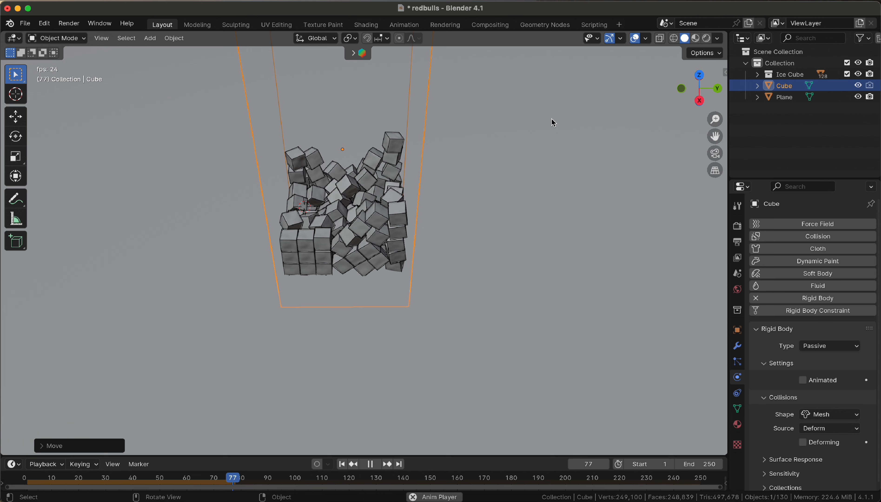
pyautogui.scroll(-5, 392, 383)
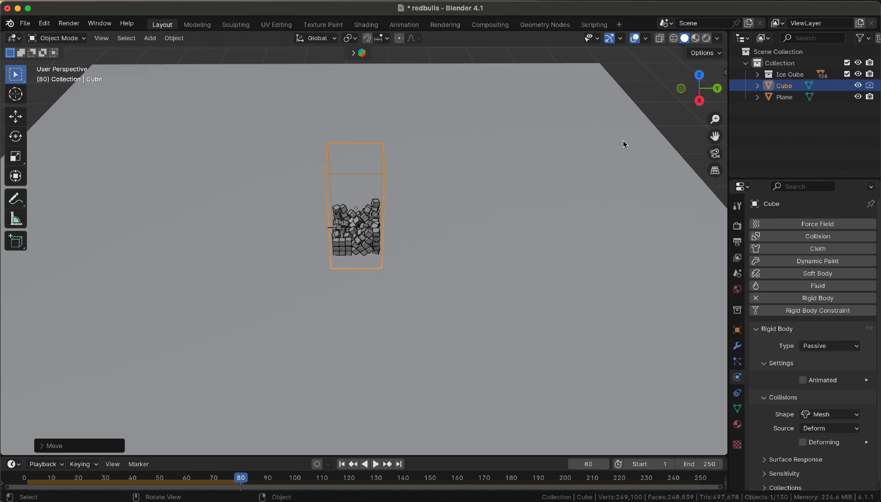
pyautogui.click(342, 466)
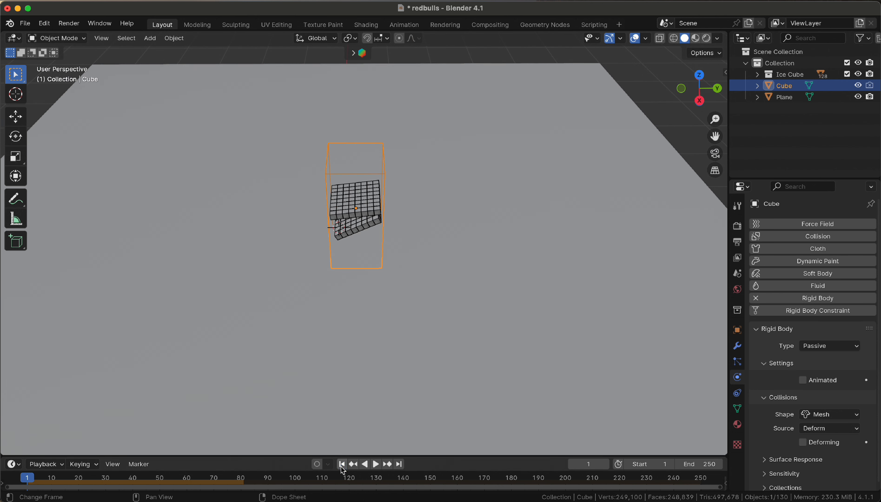
# Widen the wire cube horizontally by a factor of about 1.85, keeping its Z height locked
pyautogui.moveTo(699, 73); pyautogui.dragTo(688, 121)
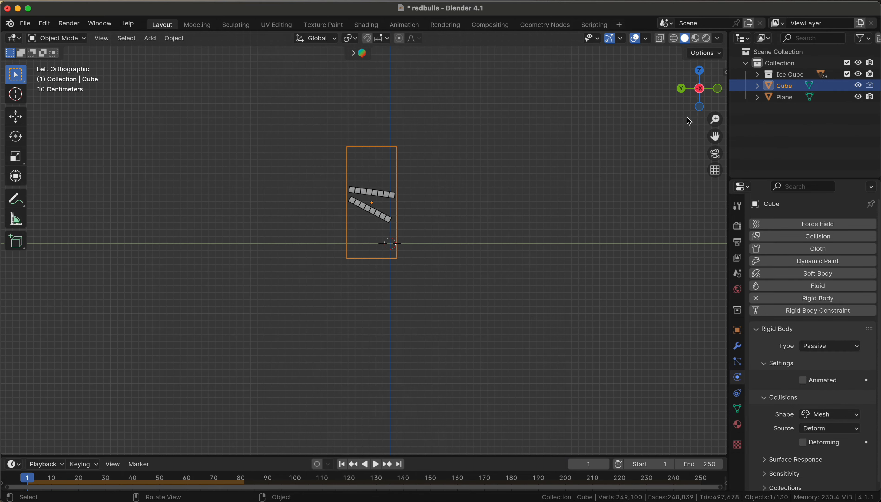
pyautogui.scroll(7, 567, 182)
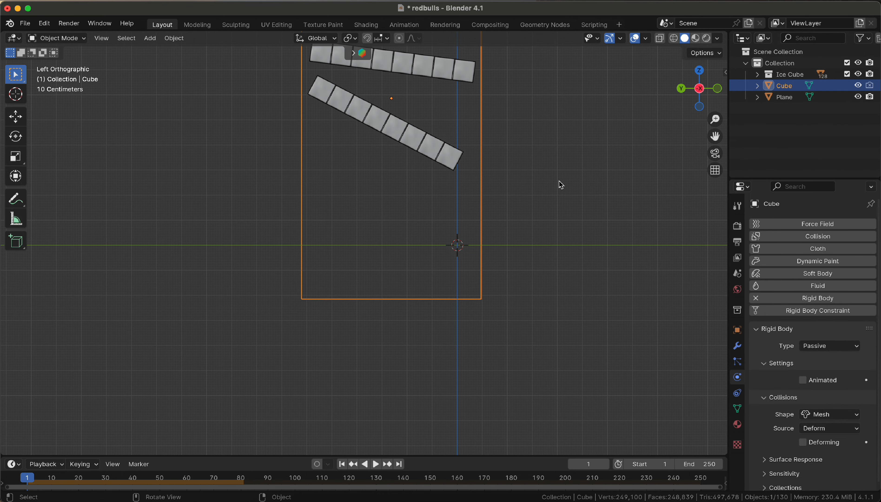
pyautogui.scroll(-6, 559, 183)
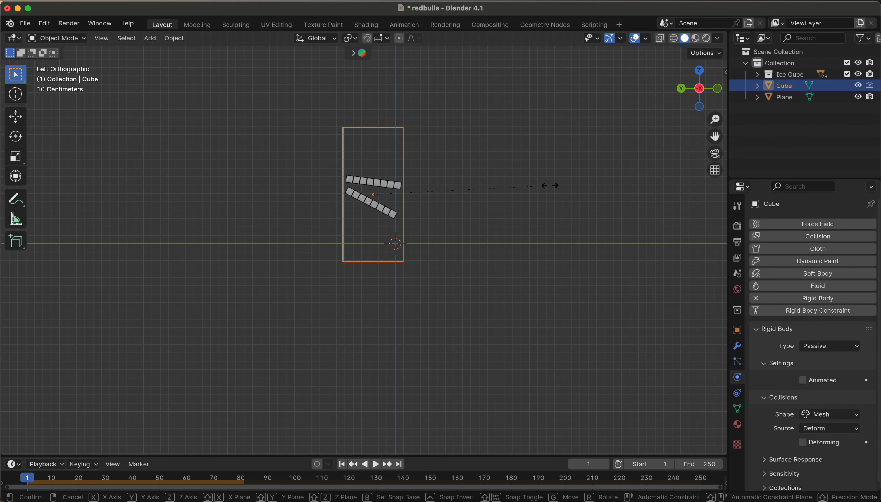
pyautogui.press('s')
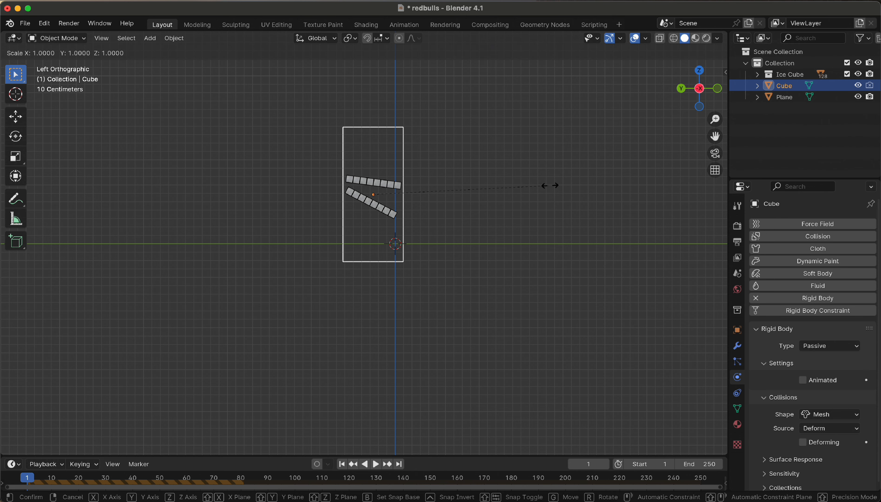
pyautogui.press('y')
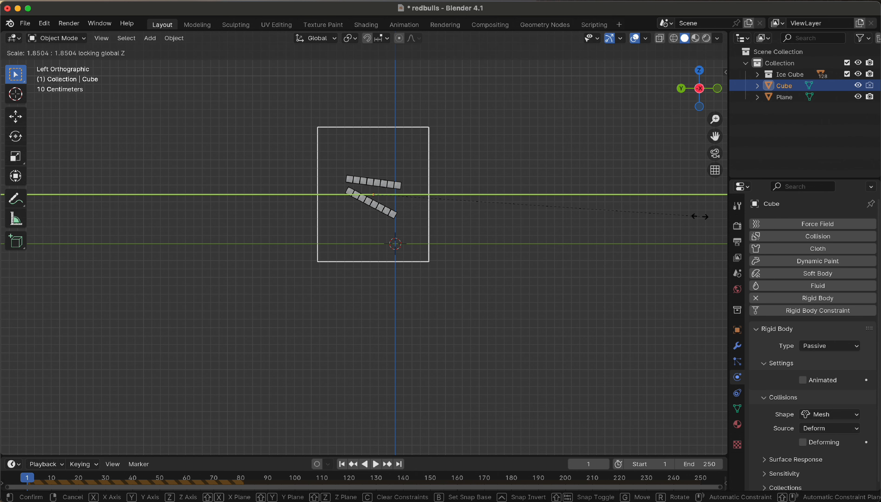
pyautogui.click(698, 217)
# Switch the viewport to Wireframe shading and select all ice cubes of both layers inside the container
pyautogui.scroll(2, 586, 246)
pyautogui.scroll(1, 586, 246)
pyautogui.press('z')
pyautogui.click(301, 240)
pyautogui.keyDown('shift'); pyautogui.scroll(9, 406, 268); pyautogui.keyUp('shift')
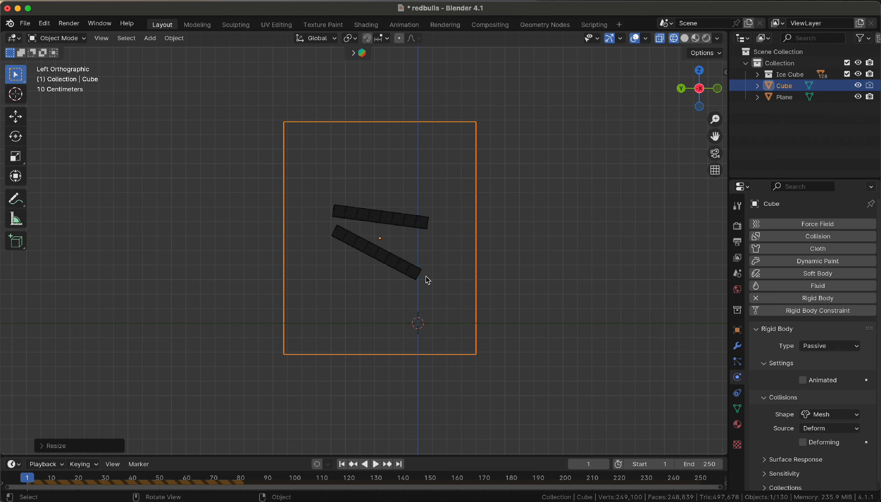
pyautogui.scroll(2, 440, 204)
pyautogui.click(441, 208)
pyautogui.moveTo(506, 157); pyautogui.dragTo(272, 318)
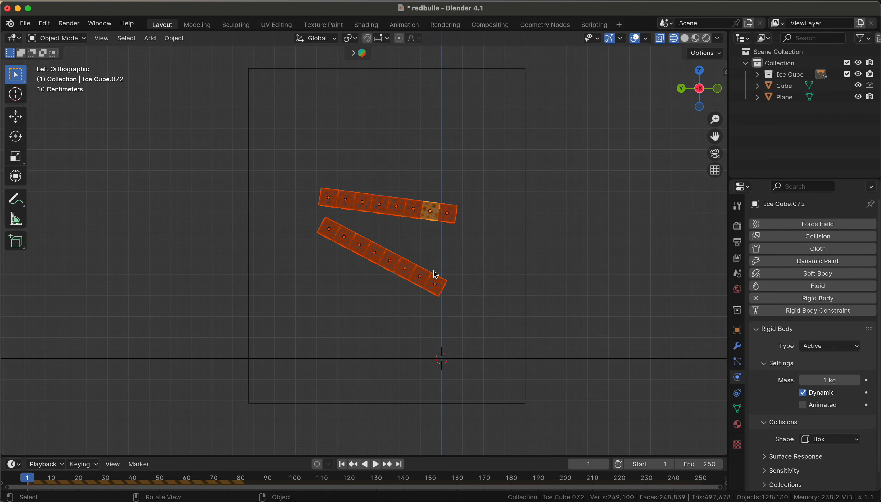
# Return to Solid shading, duplicate the selected ice cube layers and move the copies up along Z above the originals
pyautogui.scroll(-3, 437, 275)
pyautogui.moveTo(436, 274); pyautogui.dragTo(420, 319, button='middle')
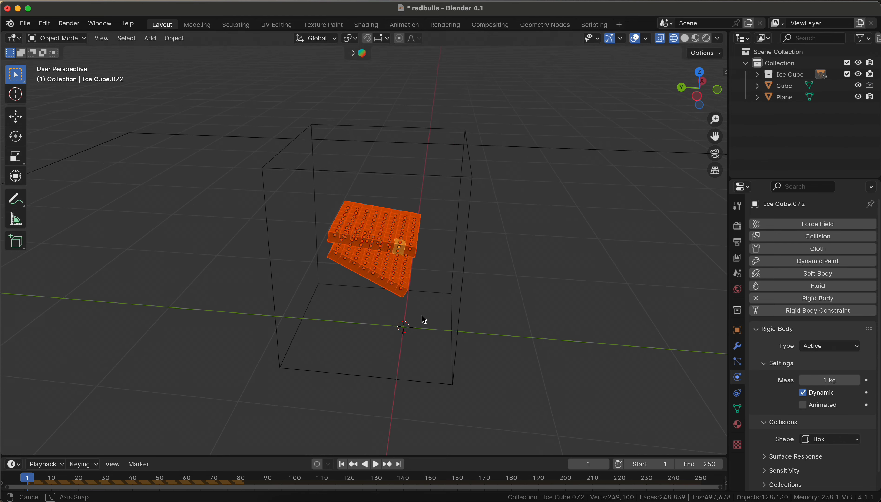
pyautogui.click(699, 73)
pyautogui.press('z')
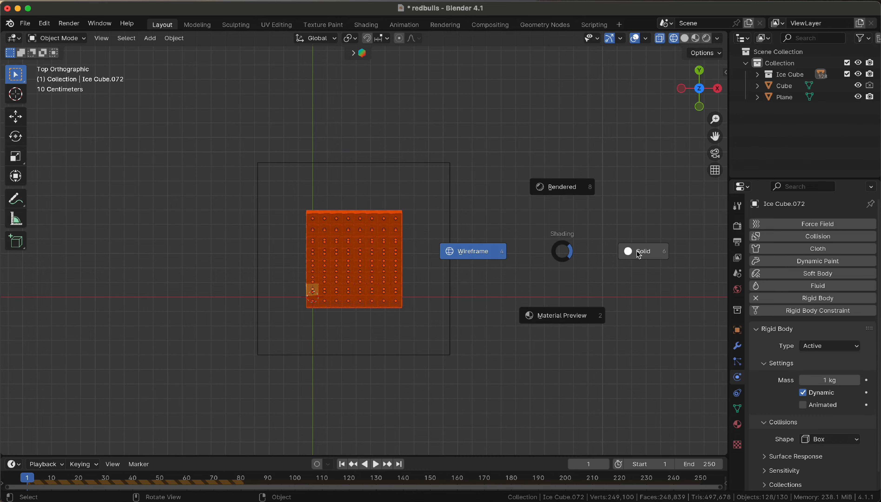
pyautogui.click(640, 251)
pyautogui.moveTo(640, 253)
pyautogui.mouseDown(button='middle')
pyautogui.moveTo(576, 268)
pyautogui.moveTo(552, 260)
pyautogui.moveTo(587, 256)
pyautogui.moveTo(493, 216)
pyautogui.moveTo(474, 185)
pyautogui.mouseUp(button='middle')
pyautogui.hotkey('shift', 'd')
pyautogui.click(576, 243)
pyautogui.press('g')
pyautogui.press('z')
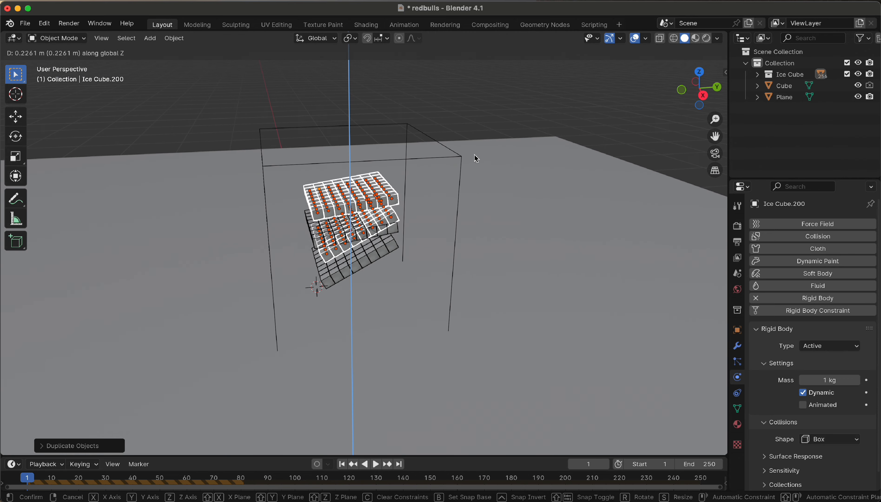
pyautogui.click(471, 137)
# Rotate the duplicated ice cube layers clockwise in the right side view so they tilt differently from the originals
pyautogui.moveTo(504, 197); pyautogui.dragTo(496, 187, button='middle')
pyautogui.click(699, 91)
pyautogui.press('r')
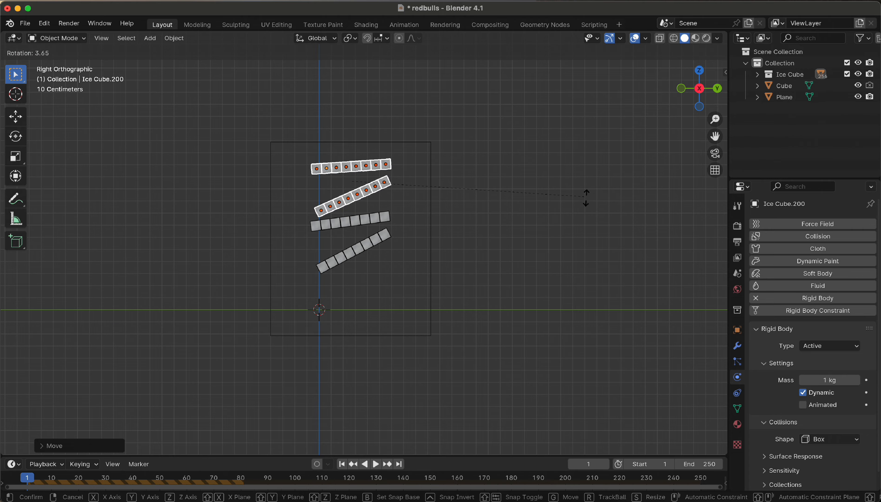
pyautogui.click(563, 250)
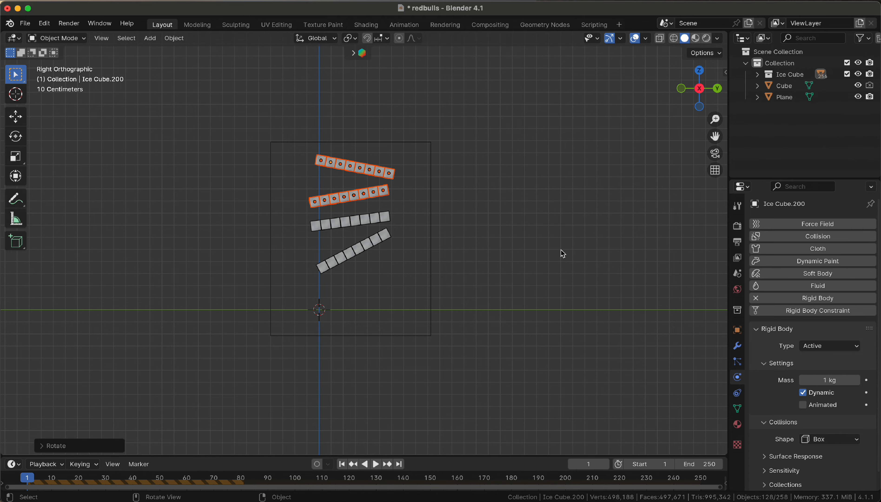
# Play the simulation with all four ice cube layers and pause it at frame 91
pyautogui.press('space')
pyautogui.moveTo(556, 252); pyautogui.dragTo(583, 256, button='middle')
pyautogui.click(582, 262)
pyautogui.press('space')
pyautogui.scroll(6, 516, 281)
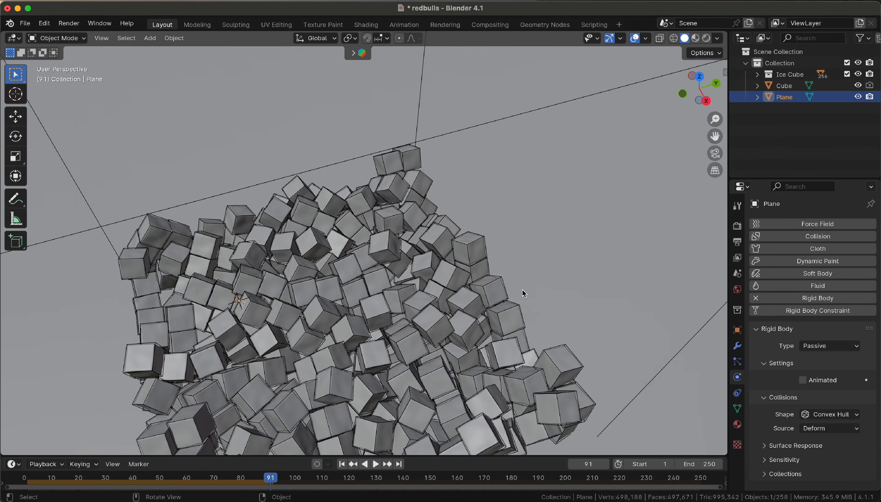
# Examine the ice cube pile inside the container from several angles and save the file
pyautogui.moveTo(522, 290); pyautogui.dragTo(484, 257, button='middle')
pyautogui.scroll(-5, 591, 307)
pyautogui.scroll(3, 551, 258)
pyautogui.keyDown('shift'); pyautogui.moveTo(551, 258); pyautogui.dragTo(575, 124, button='middle'); pyautogui.keyUp('shift')
pyautogui.moveTo(491, 234); pyautogui.dragTo(525, 224, button='middle')
pyautogui.keyDown('shift'); pyautogui.moveTo(503, 297); pyautogui.dragTo(514, 195, button='middle'); pyautogui.keyUp('shift')
pyautogui.moveTo(450, 250); pyautogui.dragTo(472, 306, button='middle')
pyautogui.scroll(-8, 452, 253)
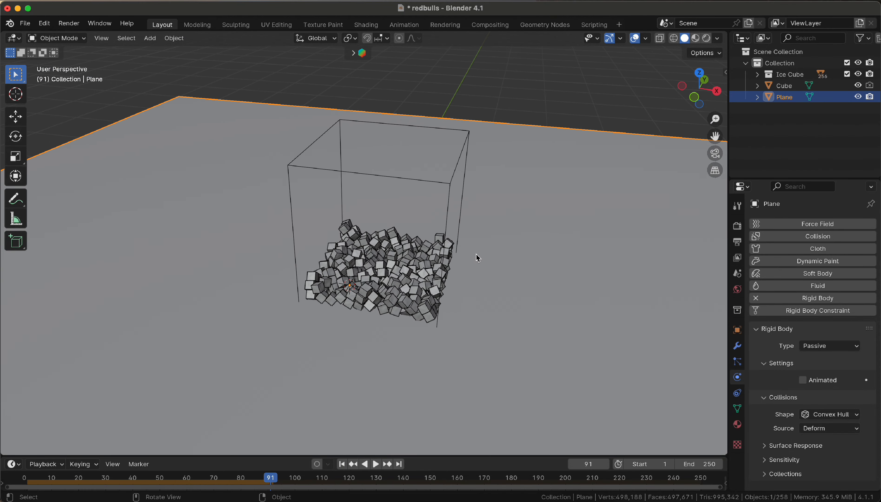
pyautogui.moveTo(477, 257); pyautogui.dragTo(509, 288, button='middle')
pyautogui.scroll(2, 486, 319)
pyautogui.scroll(5, 405, 323)
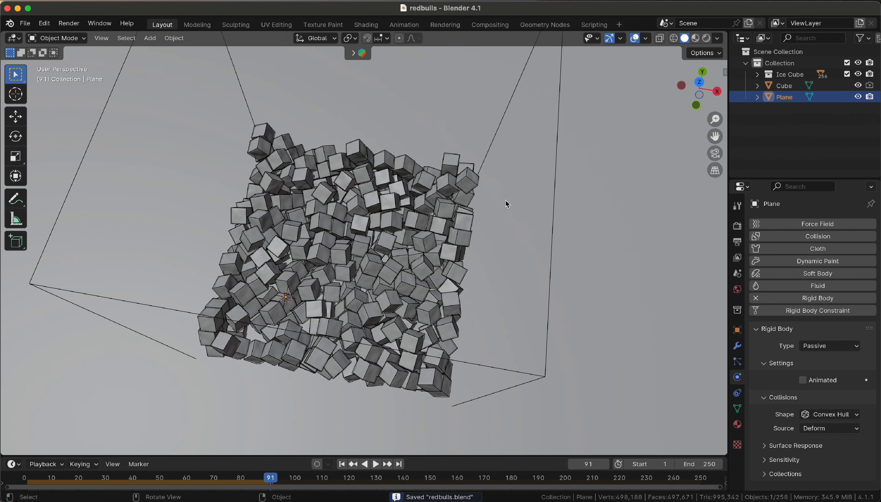
pyautogui.scroll(-4, 352, 136)
# Import the Red Bull cans as a glTF 2.0 model from the source folder inside redbulls
pyautogui.click(29, 24)
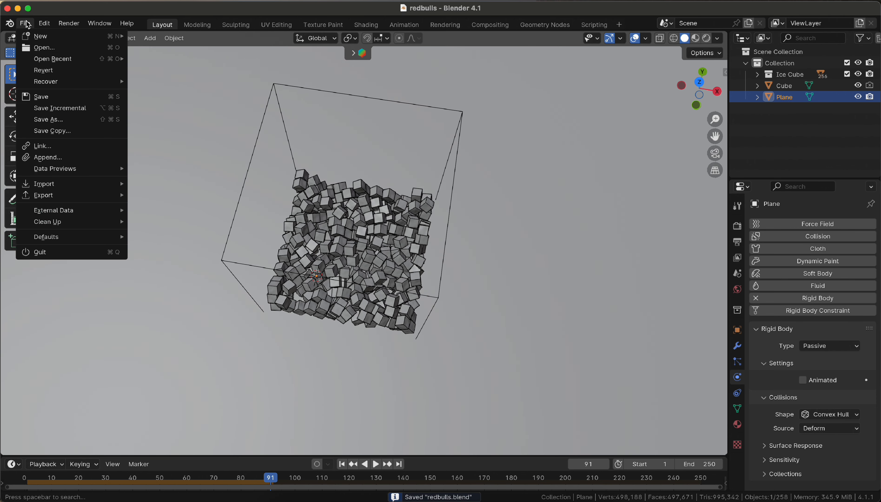
pyautogui.moveTo(67, 186)
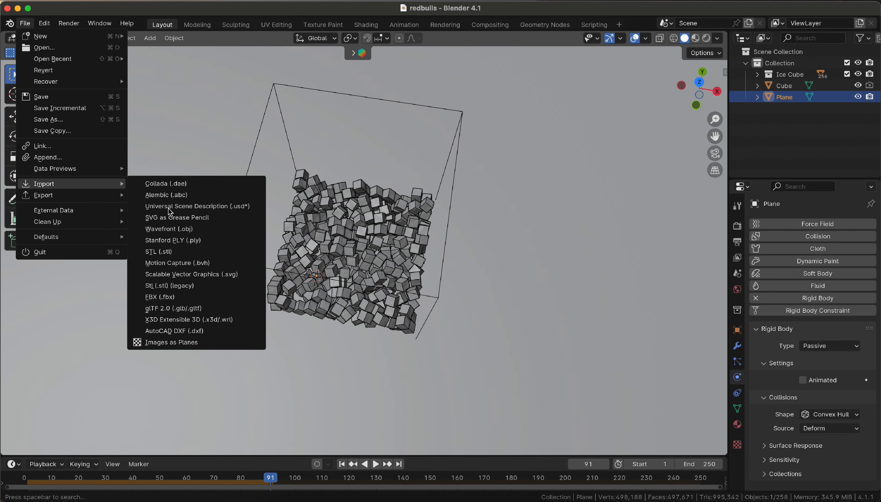
pyautogui.click(234, 309)
pyautogui.doubleClick(487, 162)
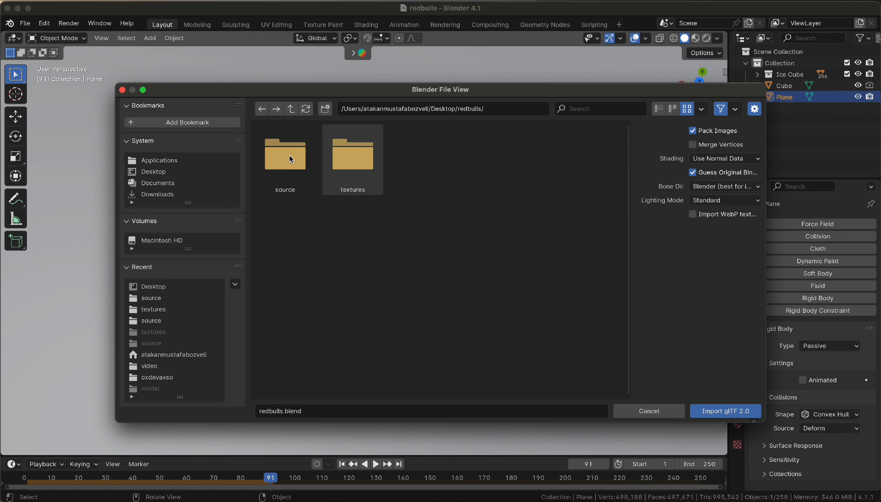
pyautogui.doubleClick(278, 155)
pyautogui.doubleClick(280, 152)
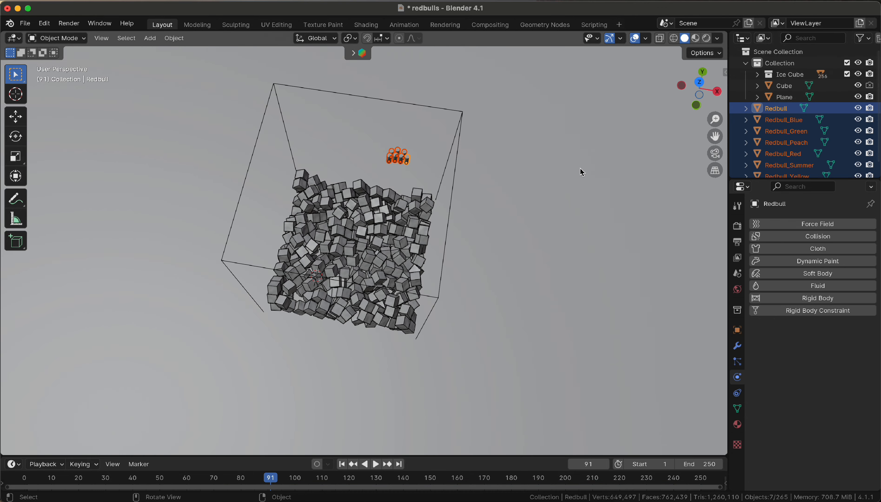
# Switch the viewport to Material Preview shading and frame the imported cans
pyautogui.press('z')
pyautogui.click(581, 232)
pyautogui.moveTo(474, 222); pyautogui.dragTo(363, 282, button='middle')
pyautogui.press('KP_Decimal')
# Delete the Redbull_Blue and Redbull_Green cans from the imported set
pyautogui.click(255, 252)
pyautogui.click(323, 257)
pyautogui.click(311, 171)
pyautogui.press('Delete')
pyautogui.moveTo(470, 241); pyautogui.dragTo(470, 273, button='middle')
pyautogui.scroll(3, 463, 248)
pyautogui.click(416, 268)
pyautogui.click(487, 270)
pyautogui.press('Delete')
# Delete the Redbull_Peach and Redbull_Yellow cans
pyautogui.moveTo(353, 270); pyautogui.dragTo(423, 289, button='middle')
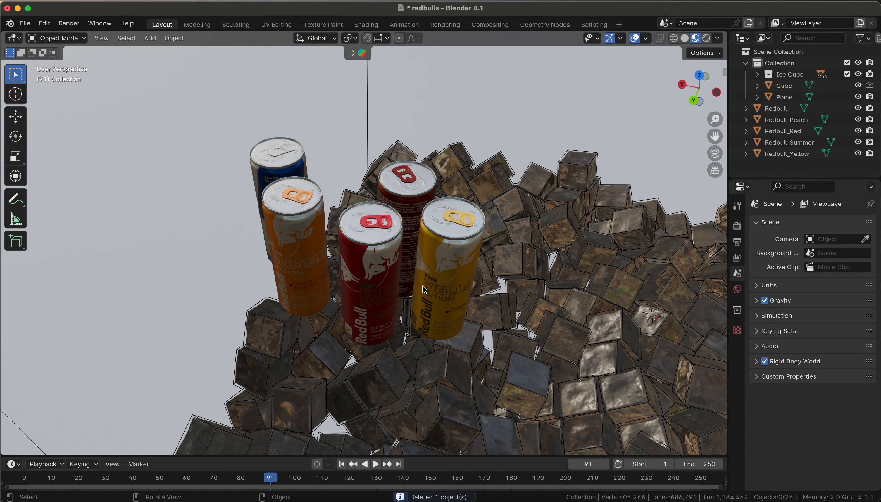
pyautogui.scroll(2, 423, 227)
pyautogui.moveTo(422, 195); pyautogui.dragTo(424, 186, button='middle')
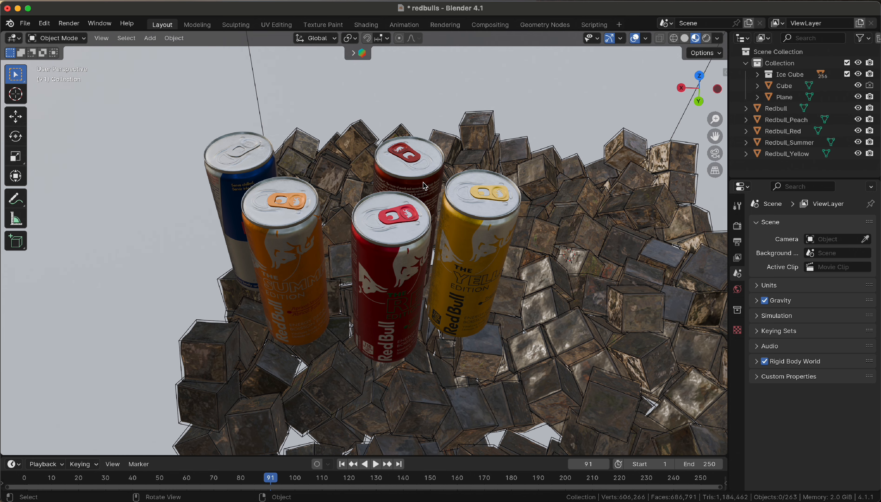
pyautogui.click(424, 186)
pyautogui.press('Delete')
pyautogui.click(471, 249)
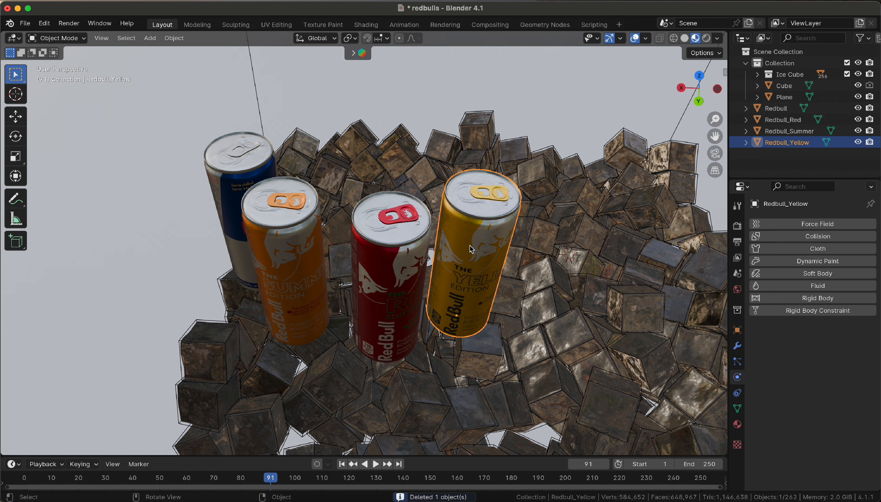
pyautogui.press('Delete')
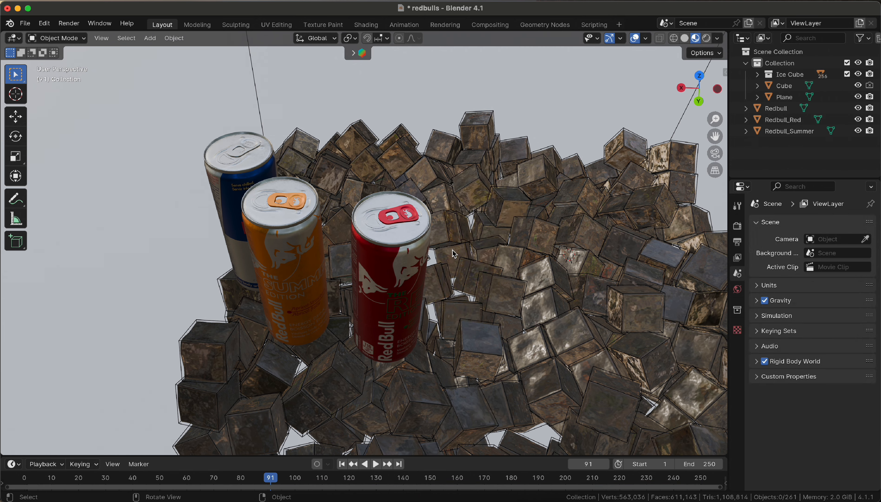
# Select the Redbull_Red, Redbull_Summer and Redbull cans and scale them up together
pyautogui.moveTo(471, 249); pyautogui.dragTo(420, 267, button='middle')
pyautogui.click(404, 267)
pyautogui.keyDown('shift'); pyautogui.click(332, 283); pyautogui.keyUp('shift')
pyautogui.keyDown('shift'); pyautogui.click(273, 280); pyautogui.keyUp('shift')
pyautogui.press('s')
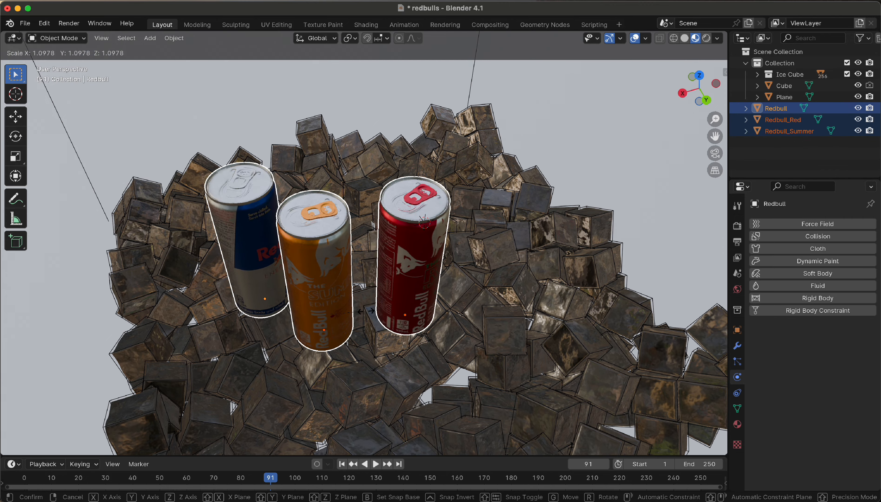
pyautogui.click(398, 305)
# Lay the three cans down by rotating them 90° about X, and turn them -90° about Z
pyautogui.scroll(-2, 399, 307)
pyautogui.scroll(-5, 399, 307)
pyautogui.moveTo(399, 307); pyautogui.dragTo(425, 338, button='middle')
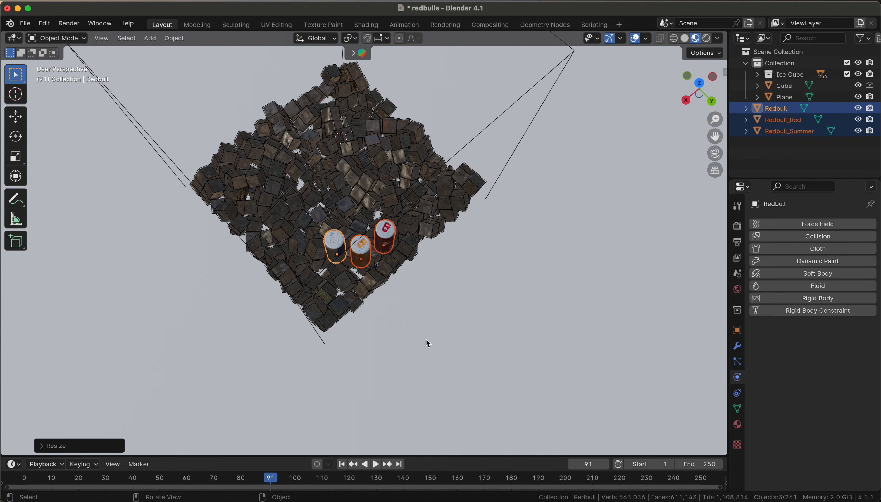
pyautogui.write('rx90')
pyautogui.press('Return')
pyautogui.write('rz90')
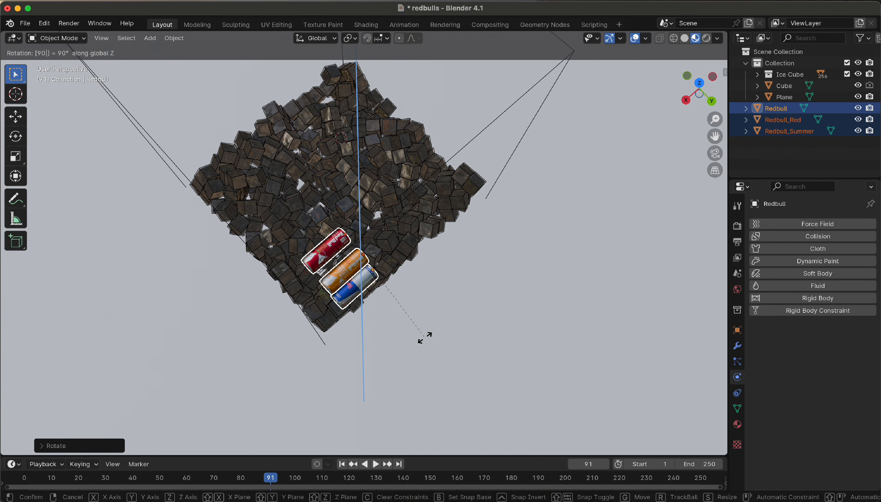
pyautogui.press('Escape')
pyautogui.write('rz90')
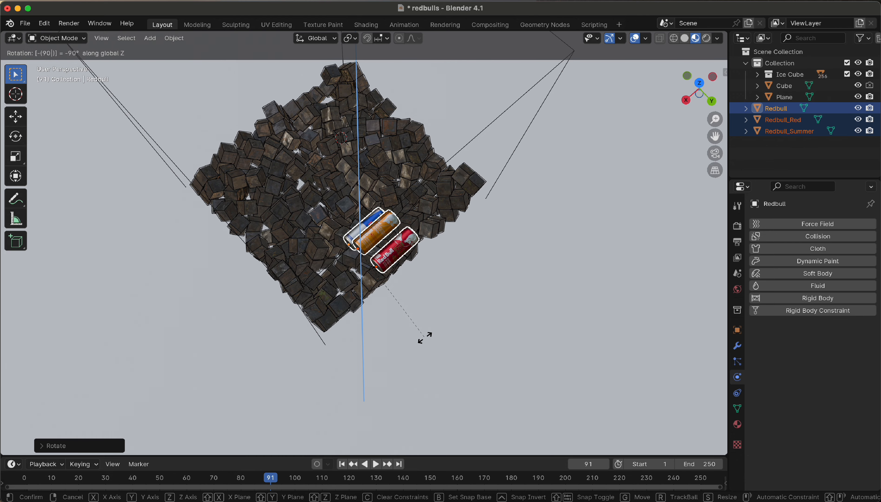
pyautogui.press('Return')
# Rotate the three cans 90° in top view and move them toward the middle of the ice pile
pyautogui.press('KP_7')
pyautogui.keyDown('shift'); pyautogui.moveTo(510, 295); pyautogui.dragTo(496, 185, button='middle'); pyautogui.keyUp('shift')
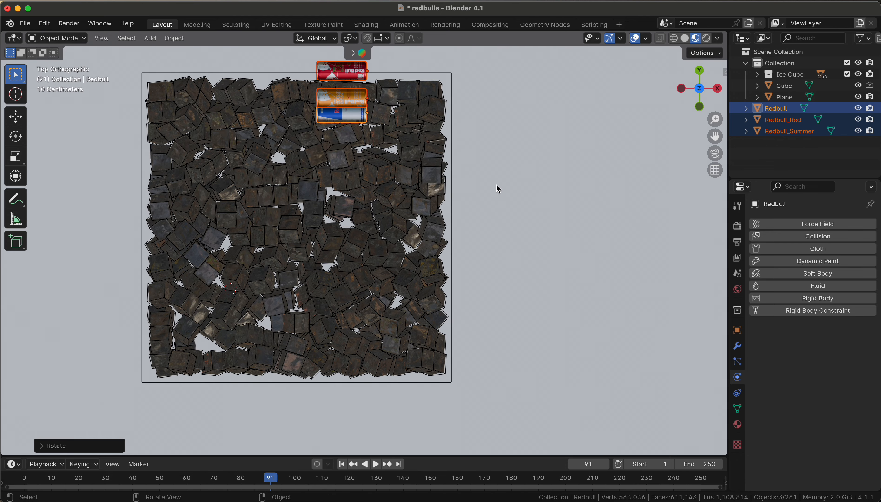
pyautogui.write('r90')
pyautogui.press('Return')
pyautogui.press('g')
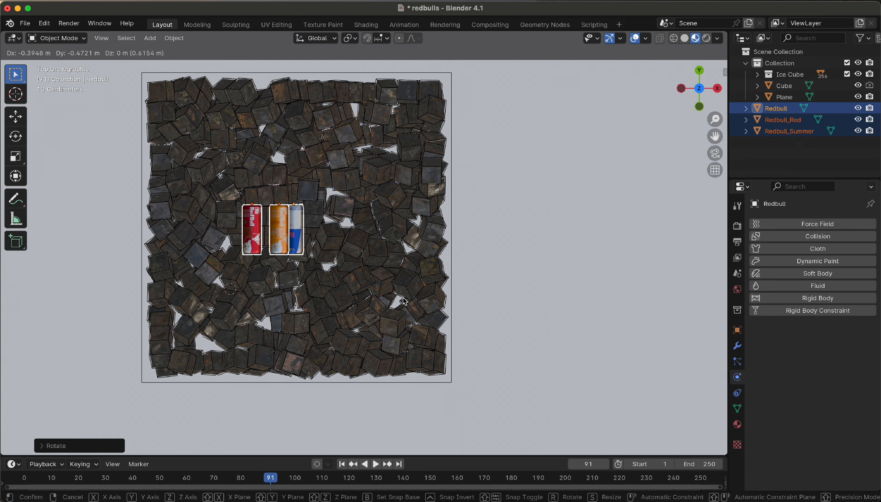